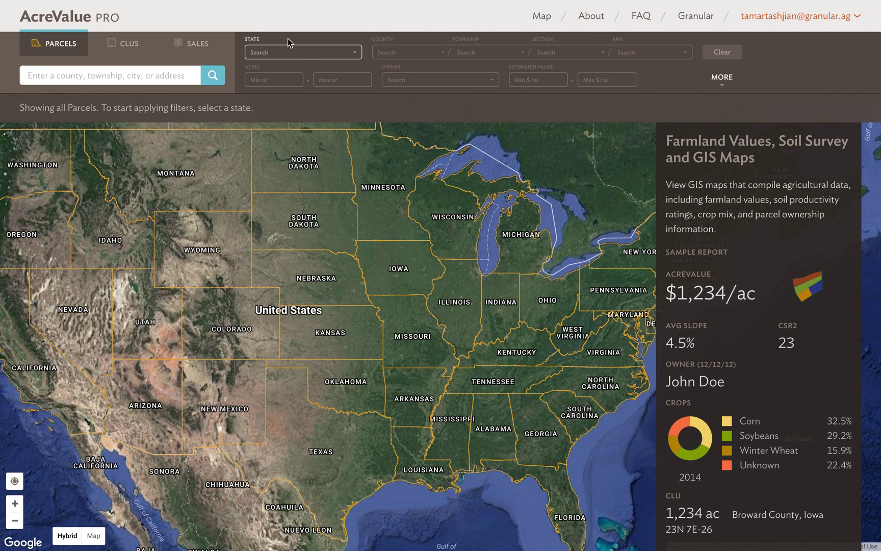
- Expand the extra filters and set the State filter to Illinois
{"action": "left_click", "coordinate": [298, 55]}
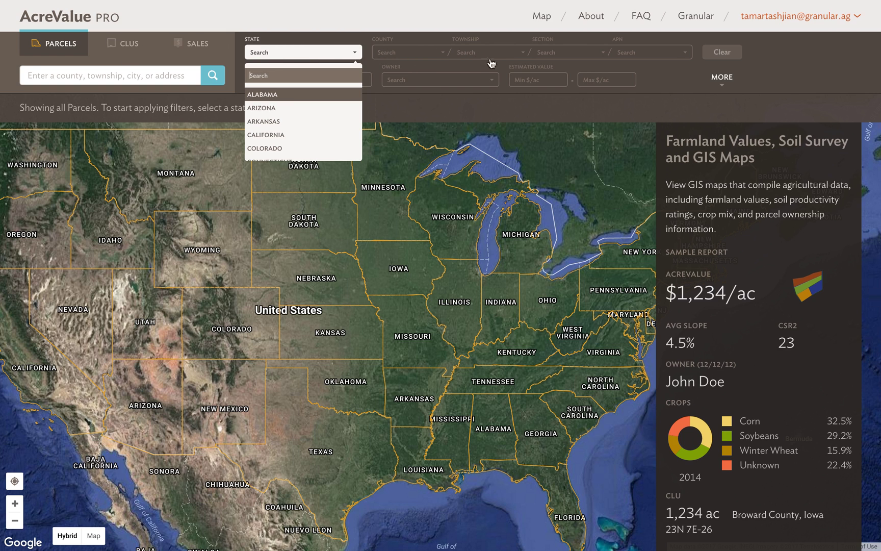
{"action": "left_click", "coordinate": [442, 26]}
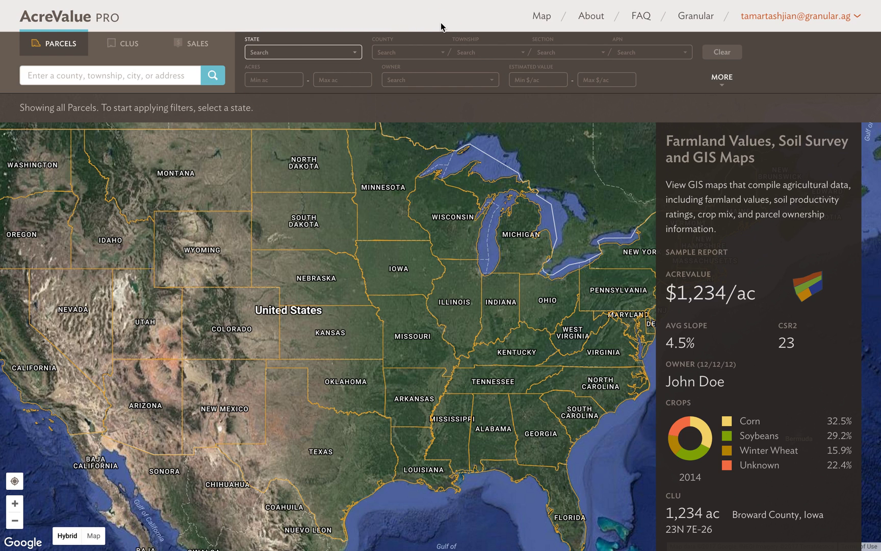
{"action": "left_click", "coordinate": [721, 82]}
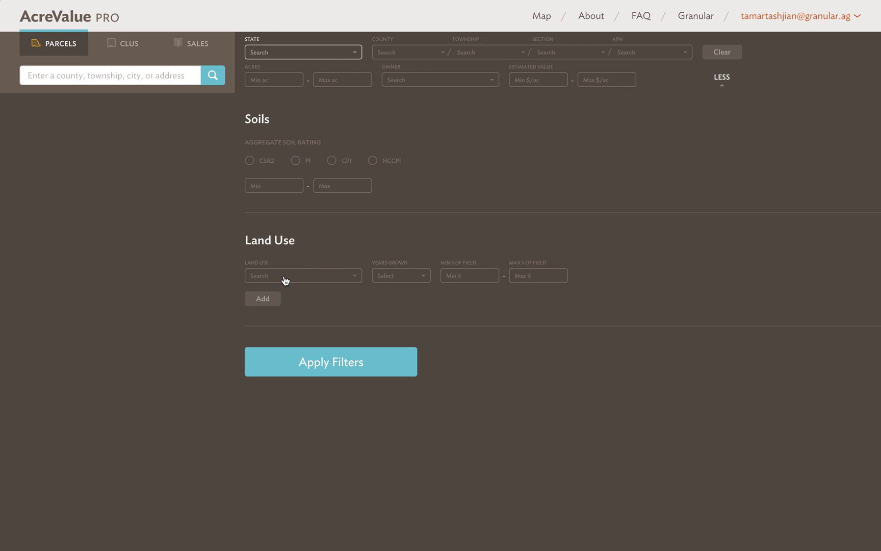
{"action": "left_click", "coordinate": [324, 55]}
{"action": "type", "text": "ill"}
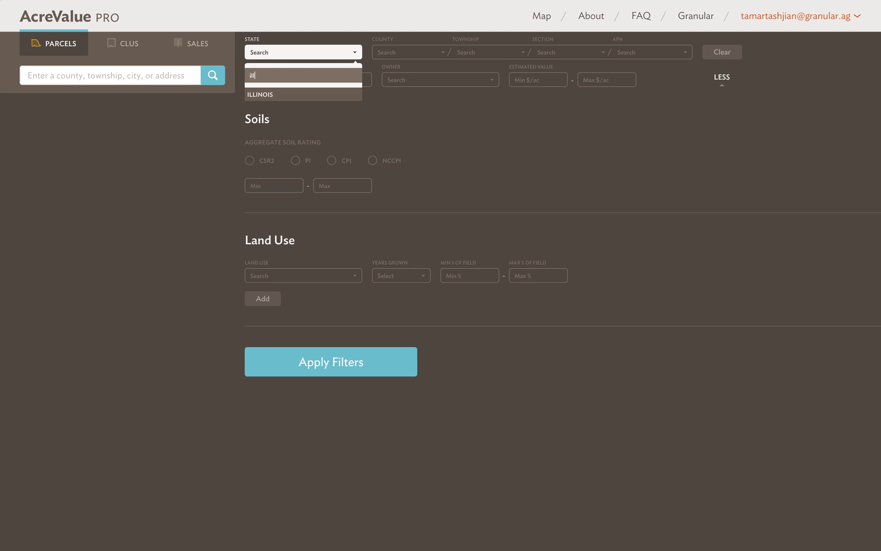
{"action": "key", "text": "Return"}
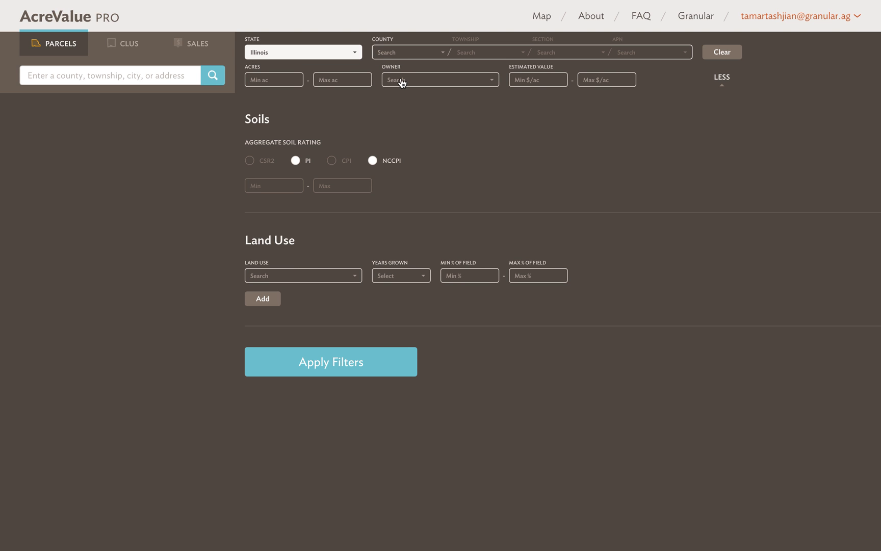
- Filter by the chosen owner's name and apply, showing 3 of 3 parcels
{"action": "left_click", "coordinate": [401, 81]}
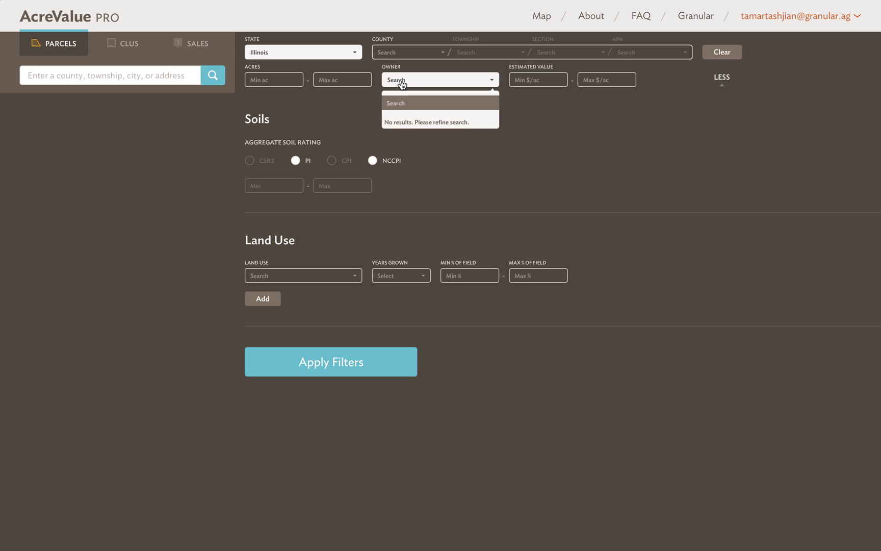
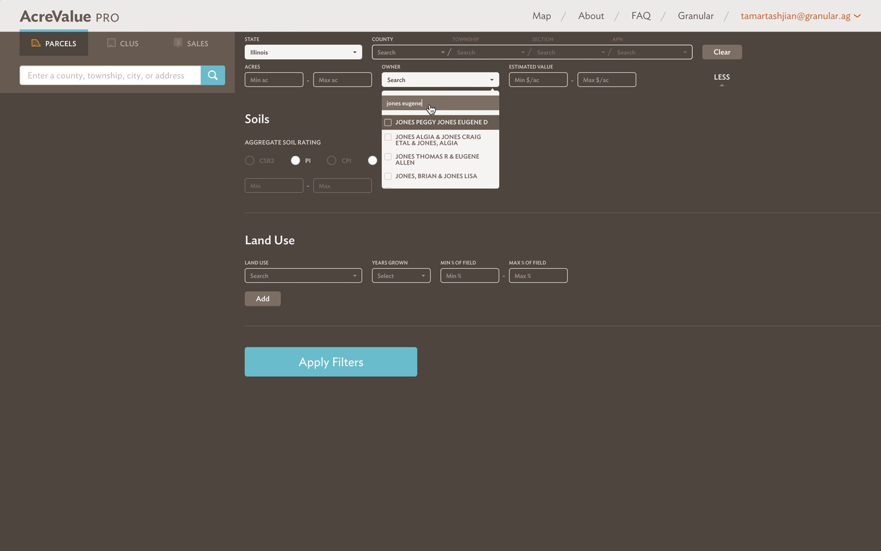
{"action": "left_click", "coordinate": [434, 123]}
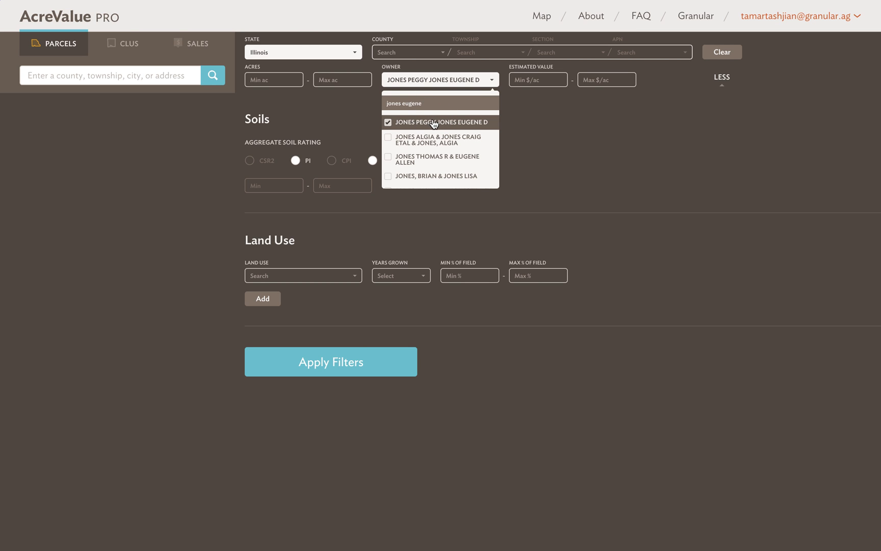
{"action": "left_click", "coordinate": [342, 361]}
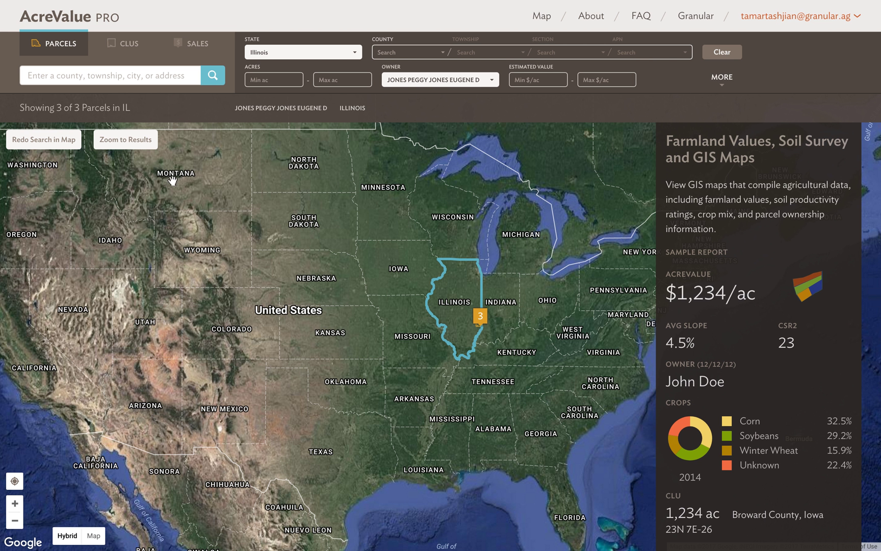
- Zoom to the results and select the left, roadside and right-hand parcels, totalling 53 acres
{"action": "left_click", "coordinate": [111, 140]}
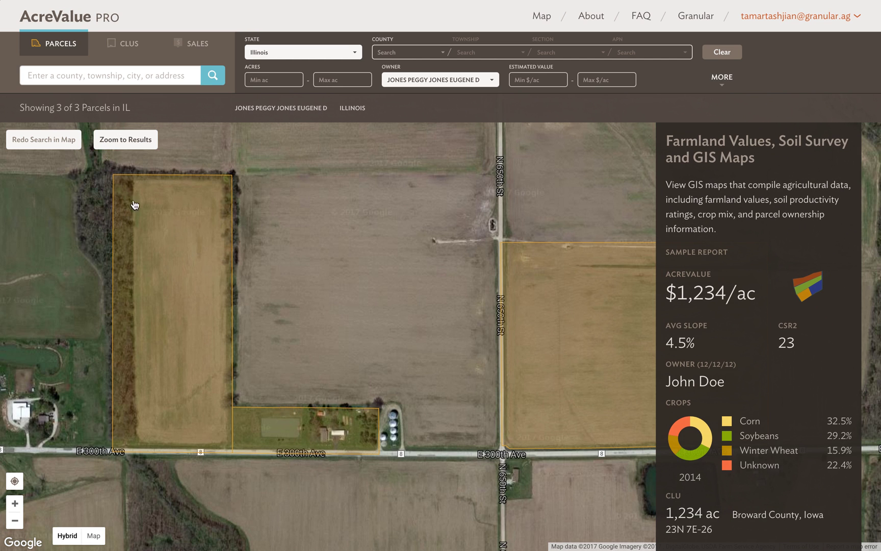
{"action": "left_click", "coordinate": [193, 353]}
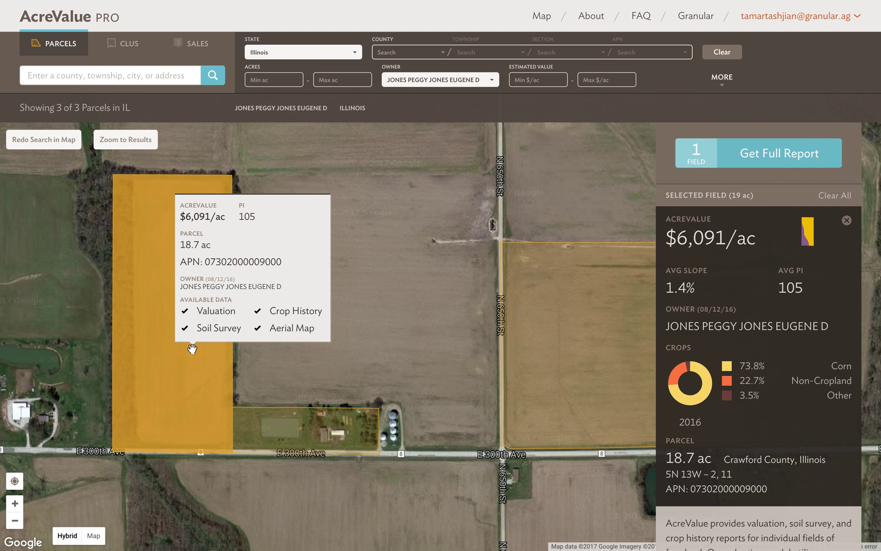
{"action": "left_click", "coordinate": [276, 431]}
{"action": "left_click", "coordinate": [574, 367]}
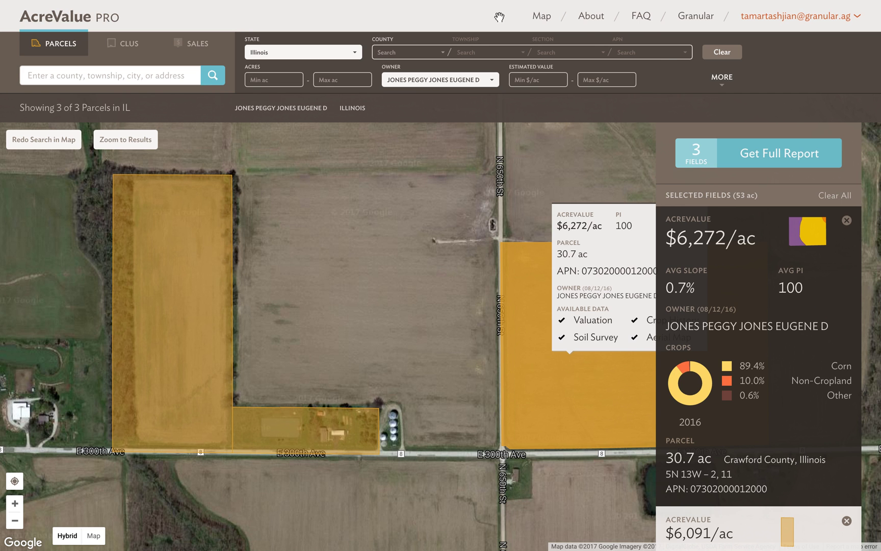
- Clear the Illinois state and owner filters and set the state to California
{"action": "left_click", "coordinate": [722, 54]}
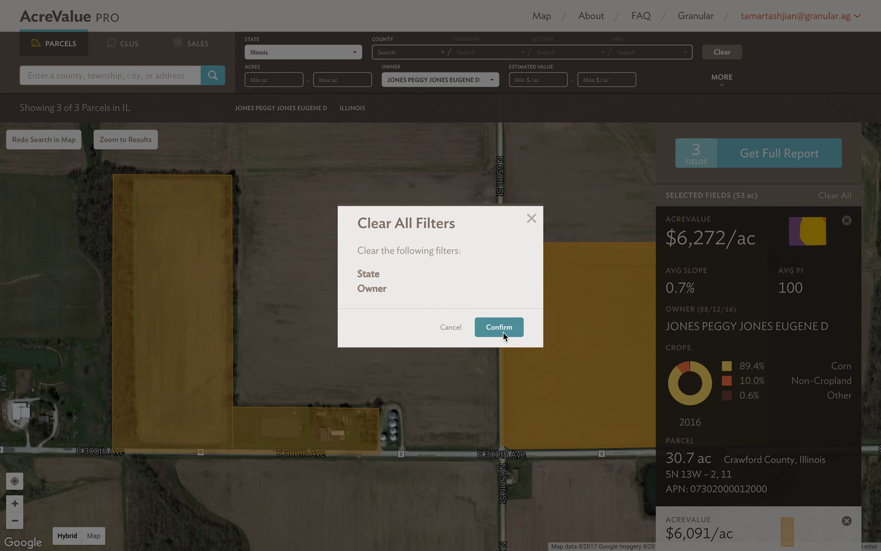
{"action": "left_click", "coordinate": [503, 332]}
{"action": "left_click", "coordinate": [297, 57]}
{"action": "type", "text": "c"}
{"action": "key", "text": "Return"}
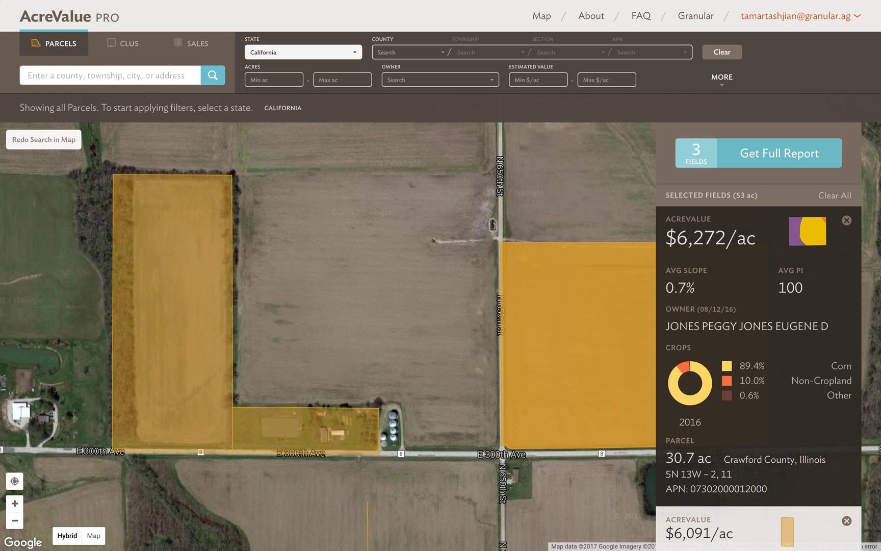
- Set the county to Tulare and expand the soil and land-use filters
{"action": "left_click", "coordinate": [405, 55]}
{"action": "type", "text": "tulare"}
{"action": "key", "text": "Return"}
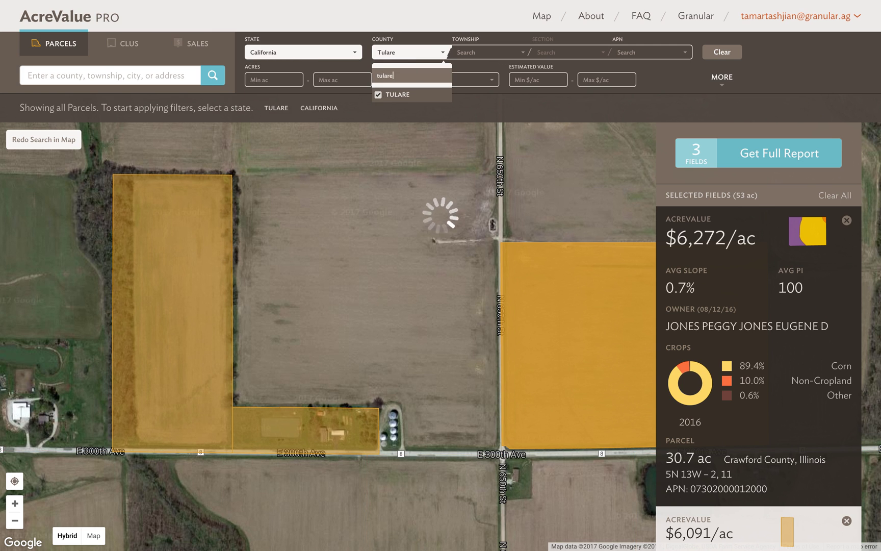
{"action": "left_click", "coordinate": [725, 85]}
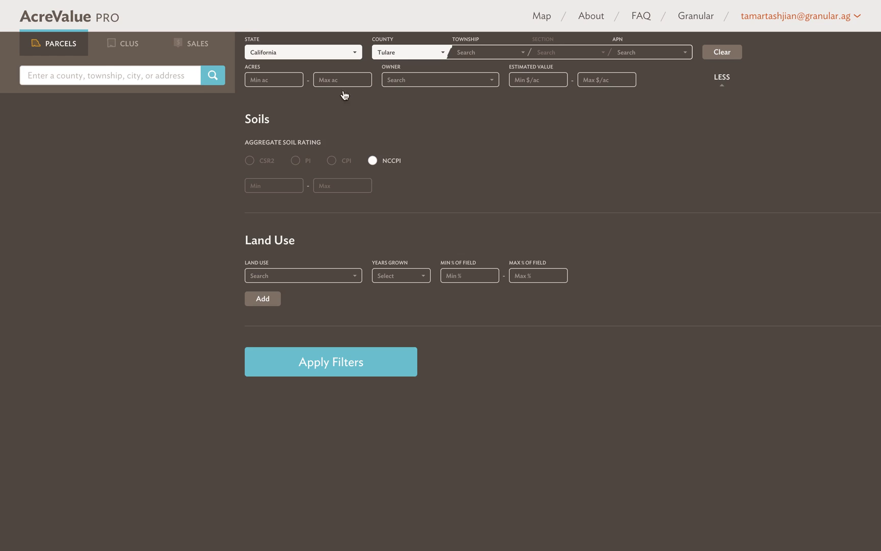
- Filter to 100+ acre cropland with Alfalfa grown in 2016 on at least 20% of the field
{"action": "left_click", "coordinate": [262, 76]}
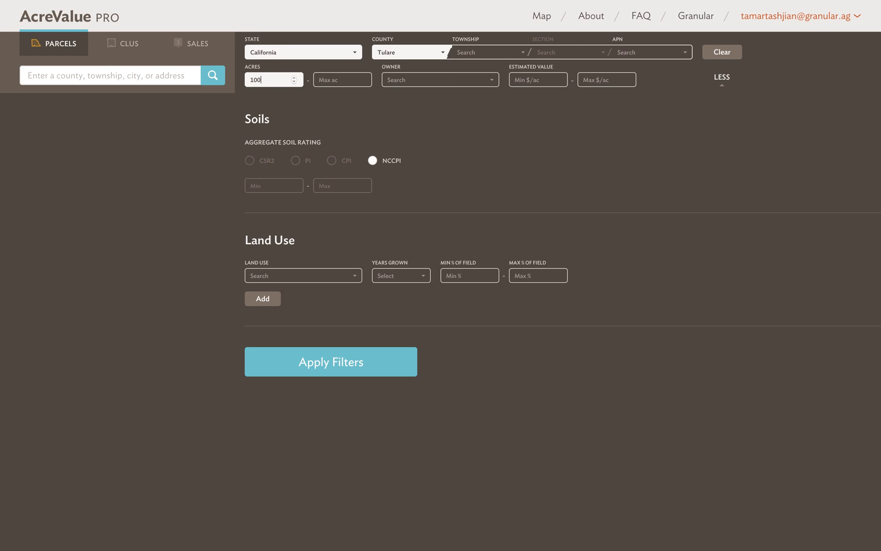
{"action": "left_click", "coordinate": [309, 275]}
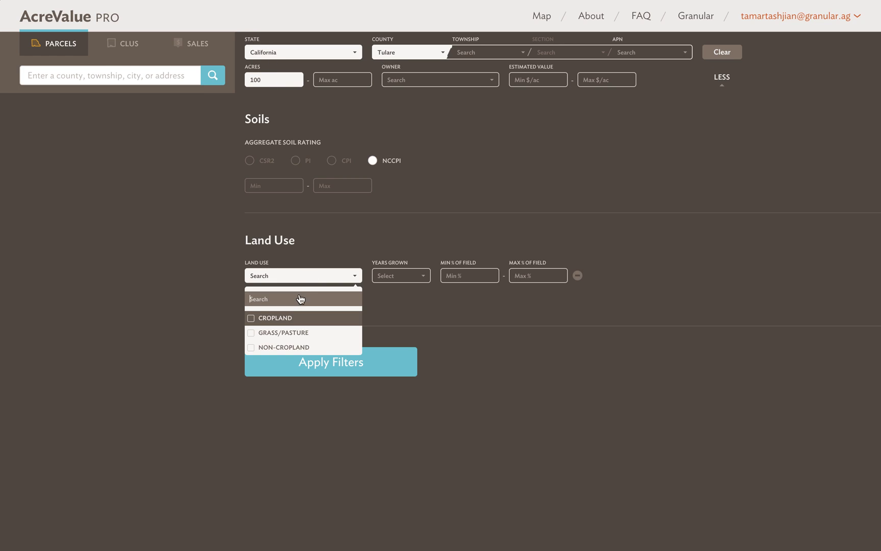
{"action": "left_click", "coordinate": [284, 321]}
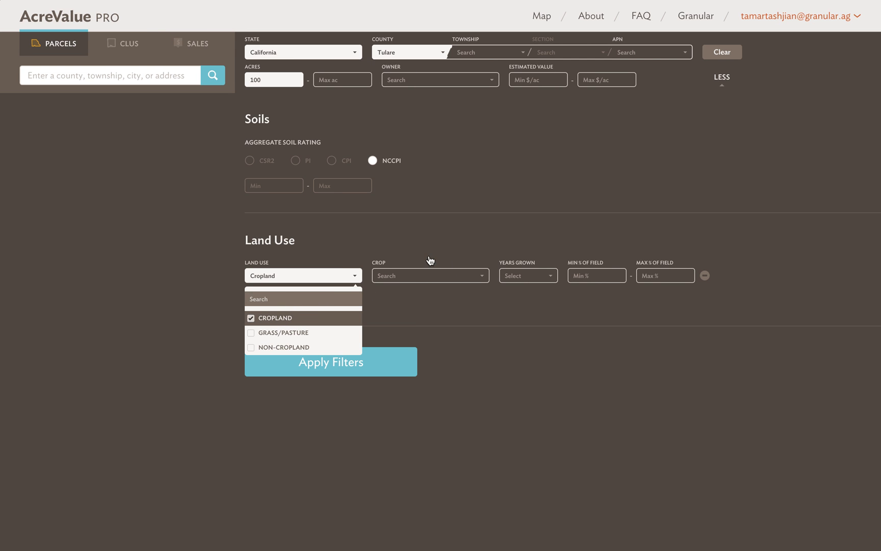
{"action": "left_click", "coordinate": [418, 280]}
{"action": "left_click", "coordinate": [411, 321]}
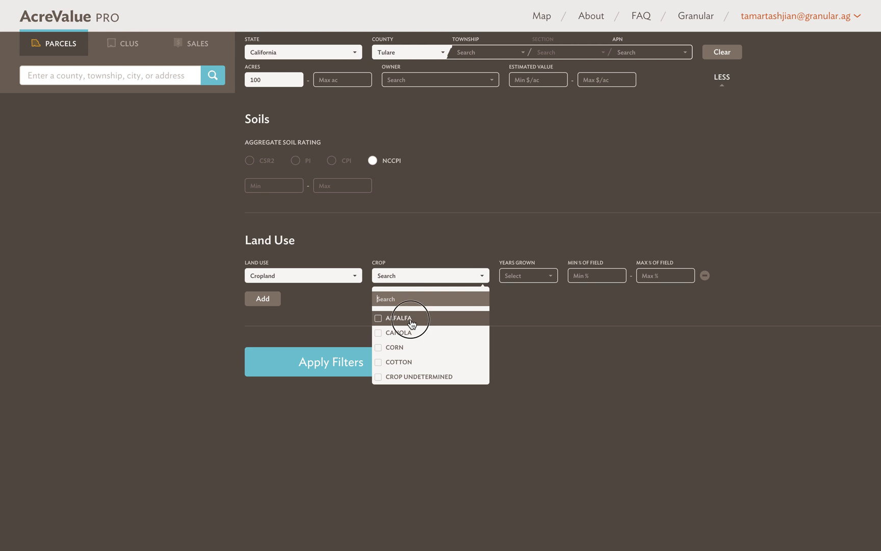
{"action": "left_click", "coordinate": [528, 277]}
{"action": "left_click", "coordinate": [521, 300]}
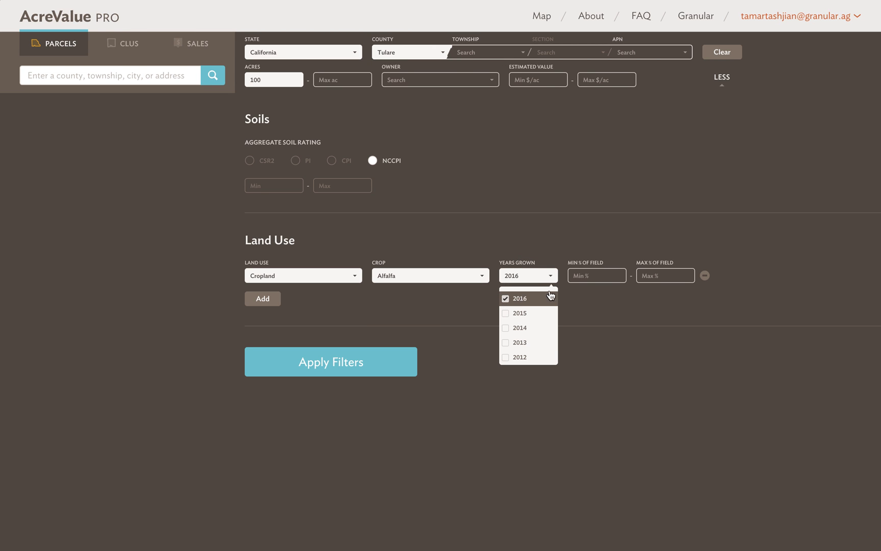
{"action": "left_click", "coordinate": [595, 308]}
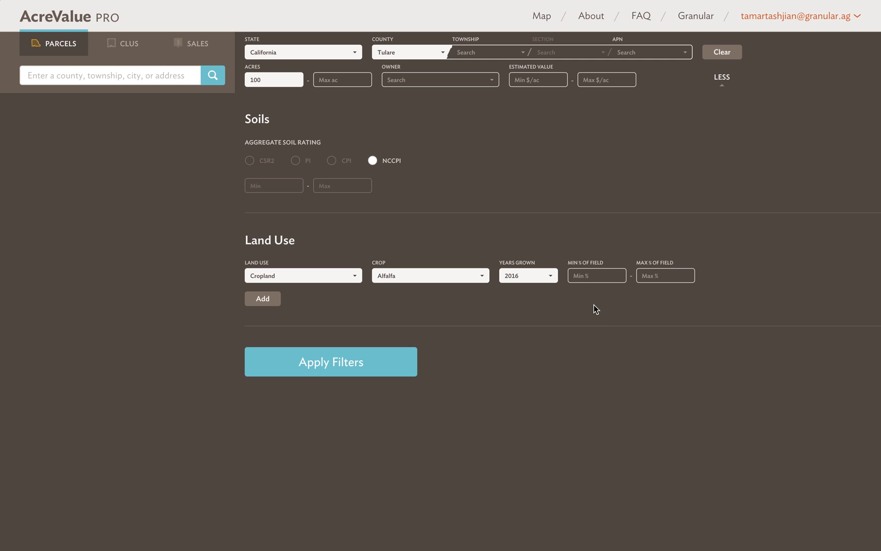
{"action": "left_click", "coordinate": [585, 273]}
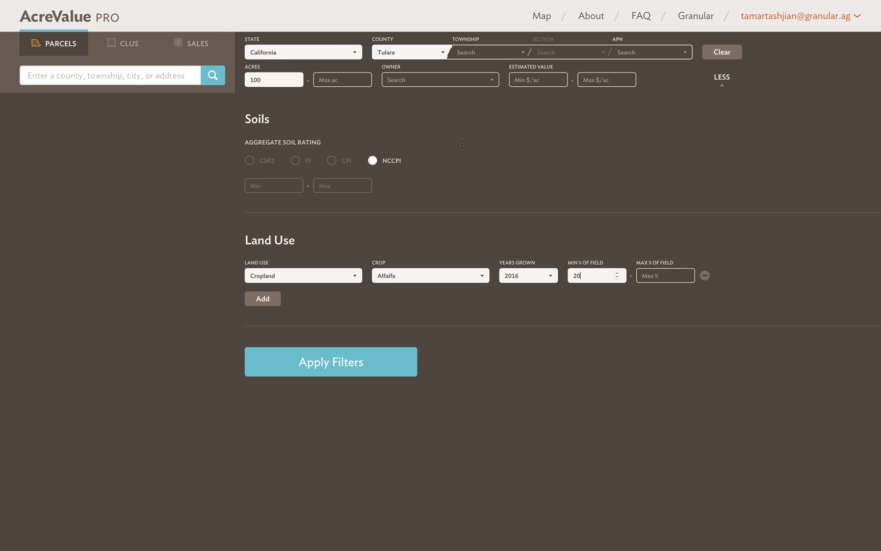
{"action": "left_click", "coordinate": [355, 367]}
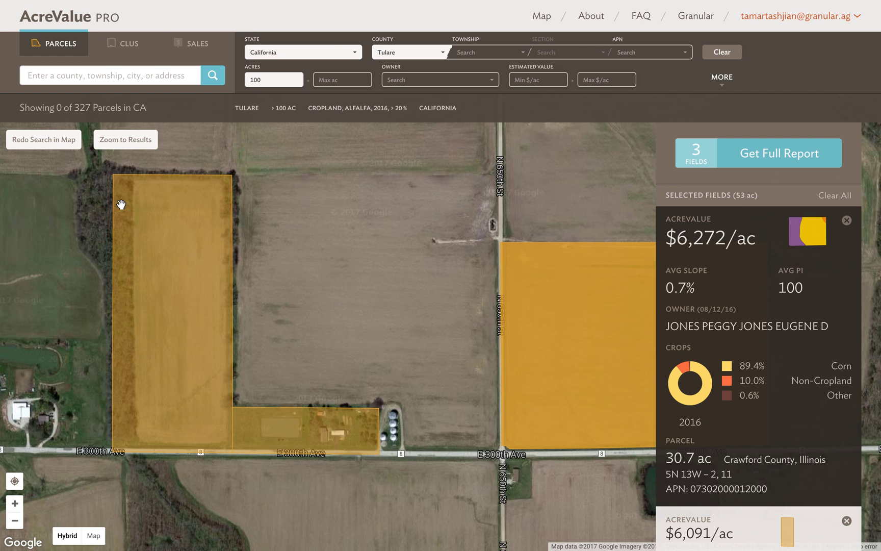
- Zoom to the 41 matching alfalfa parcels and close in around Paige near Tulare
{"action": "left_click", "coordinate": [120, 148]}
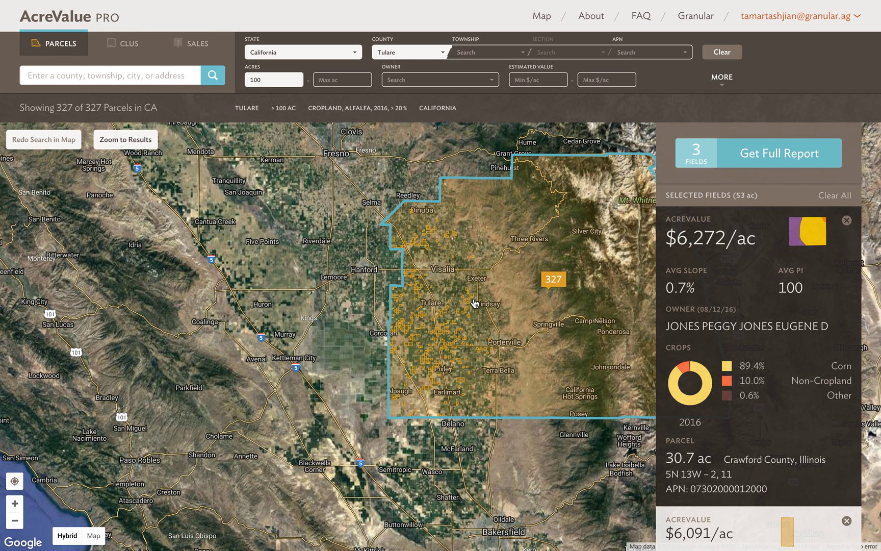
{"action": "scroll", "coordinate": [433, 341], "scroll_direction": "up", "scroll_amount": 1}
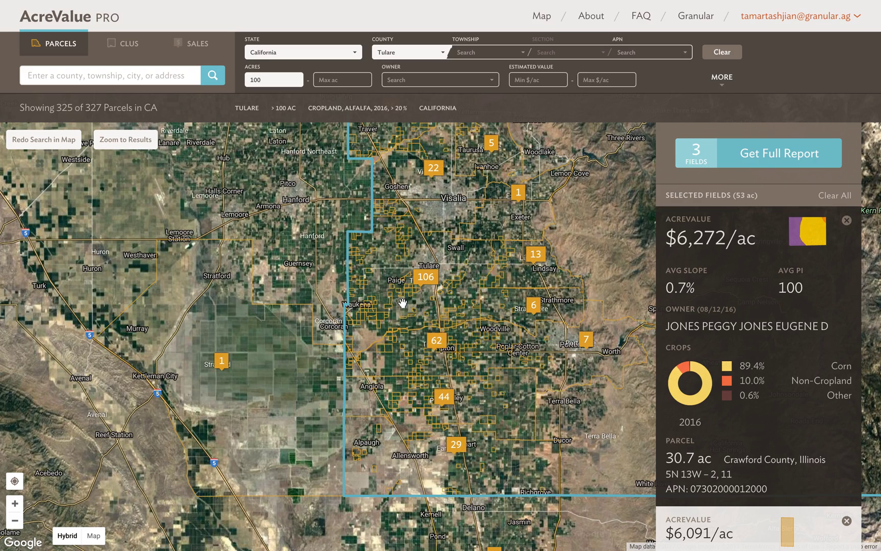
{"action": "scroll", "coordinate": [397, 313], "scroll_direction": "up", "scroll_amount": 1}
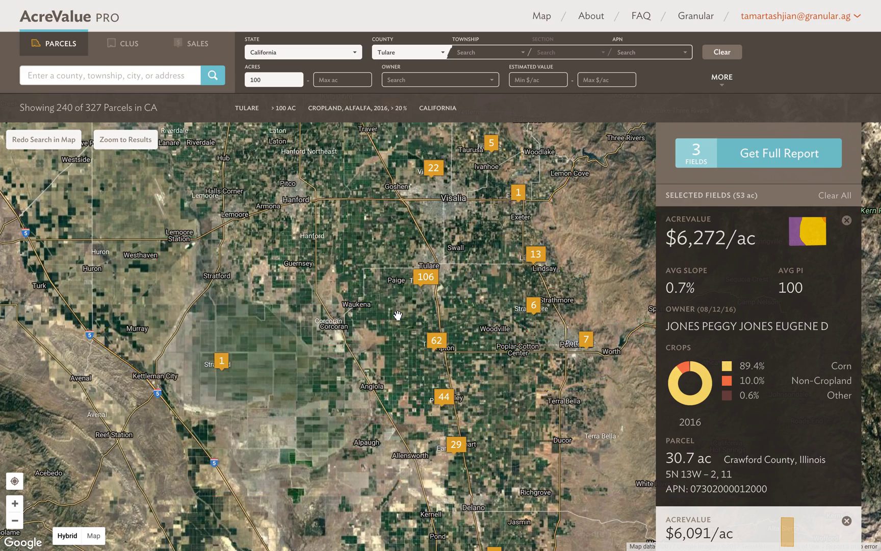
{"action": "scroll", "coordinate": [397, 314], "scroll_direction": "up", "scroll_amount": 2}
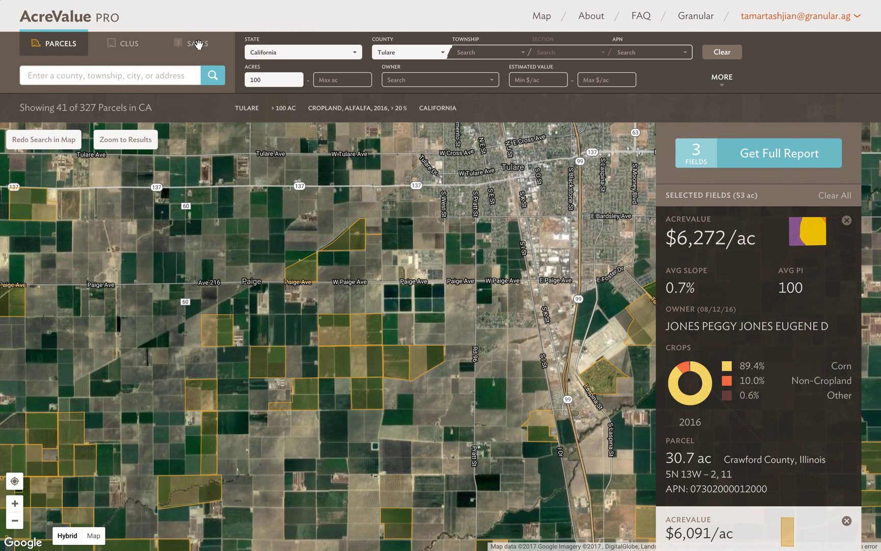
- Show Tulare sales over 100 acres and open the $6,522,500, 315.1-acre sale from 09/14/15
{"action": "left_click", "coordinate": [199, 46]}
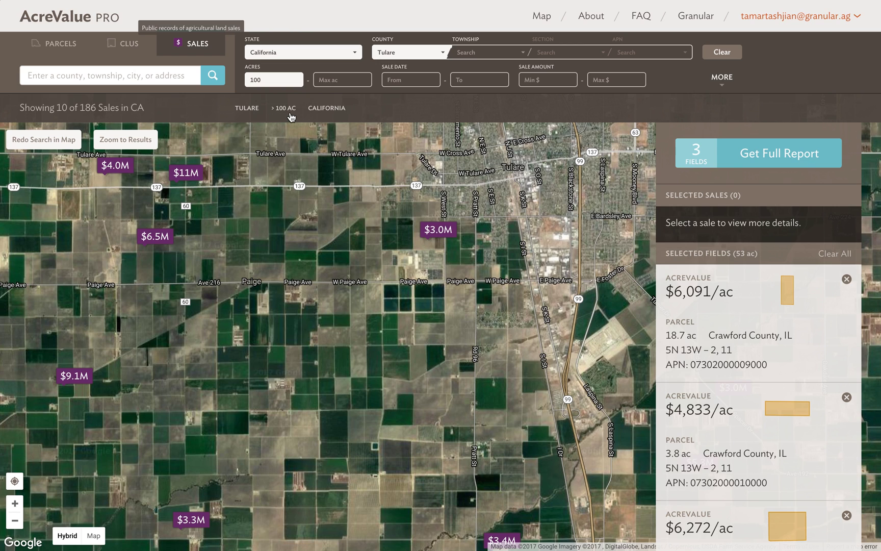
{"action": "left_click", "coordinate": [722, 77]}
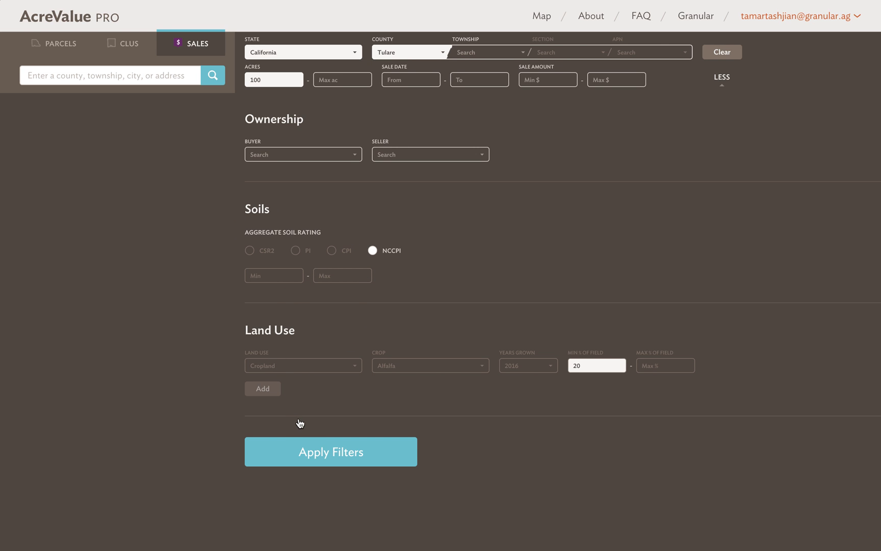
{"action": "left_click", "coordinate": [299, 448]}
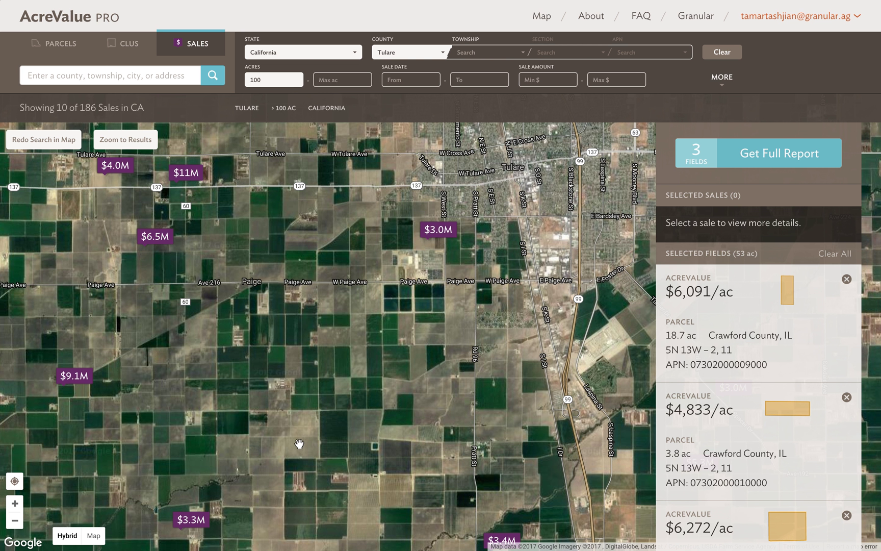
{"action": "left_click", "coordinate": [161, 237]}
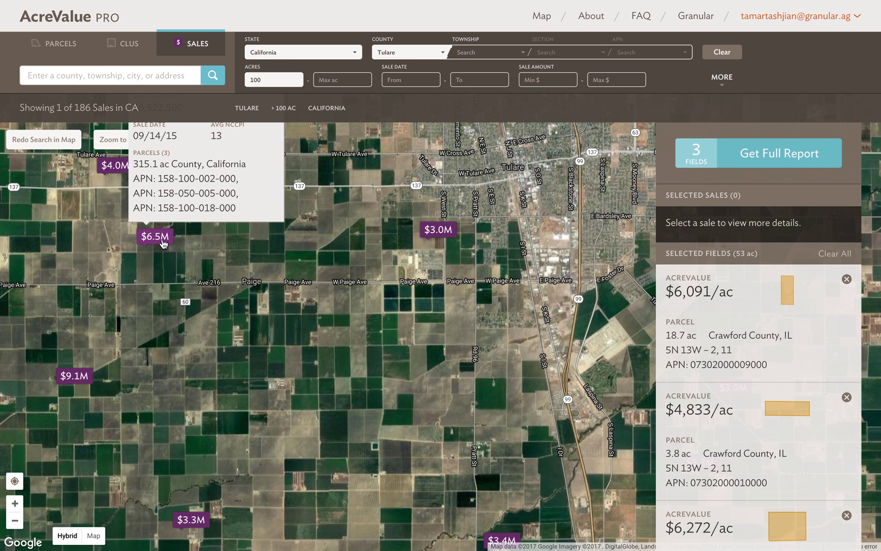